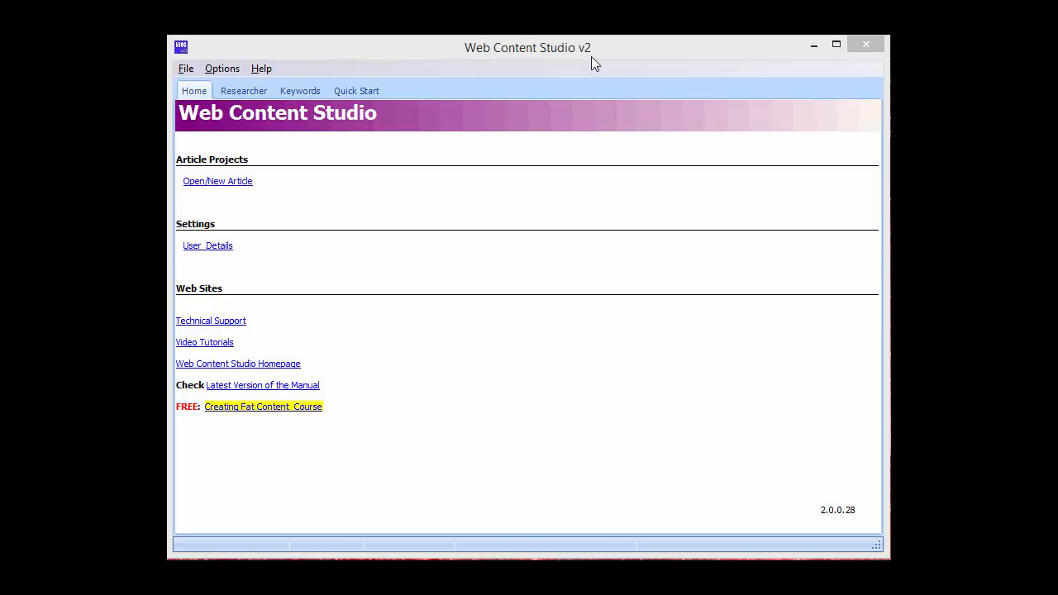
Open the Ignore List window from the keyword spider page and display the sites to ignore when spidering
{"action": "left_click", "coordinate": [291, 93]}
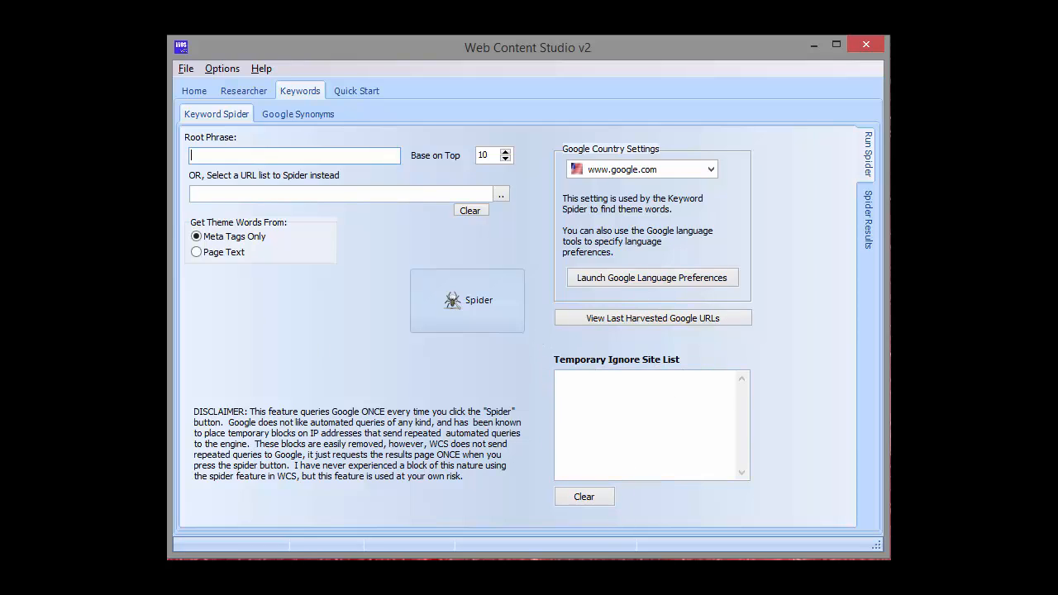
{"action": "left_click", "coordinate": [223, 69]}
{"action": "key", "text": "Left"}
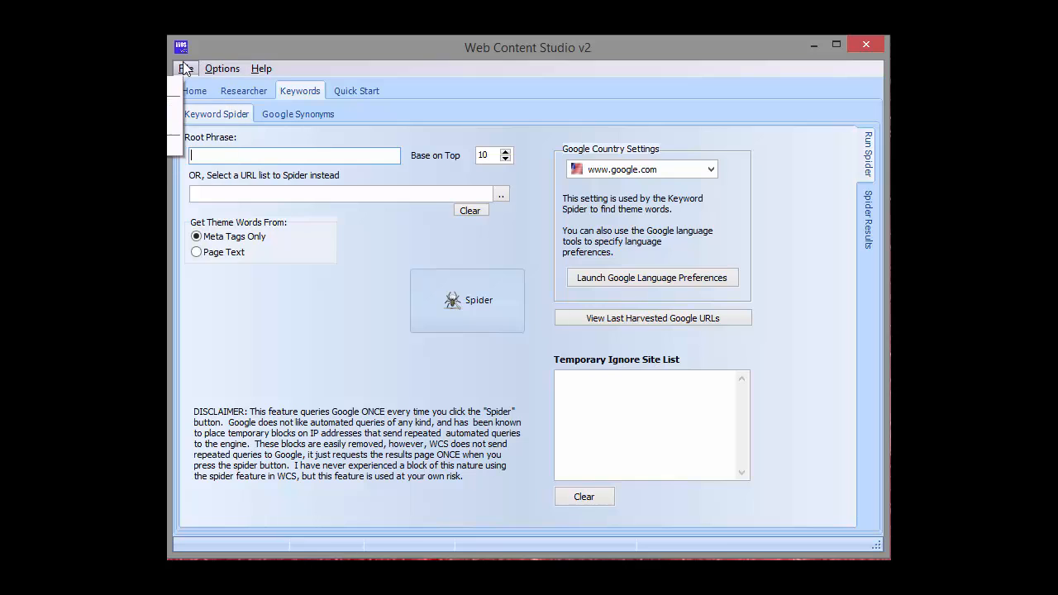
{"action": "left_click_drag", "start_coordinate": [338, 47], "coordinate": [551, 56]}
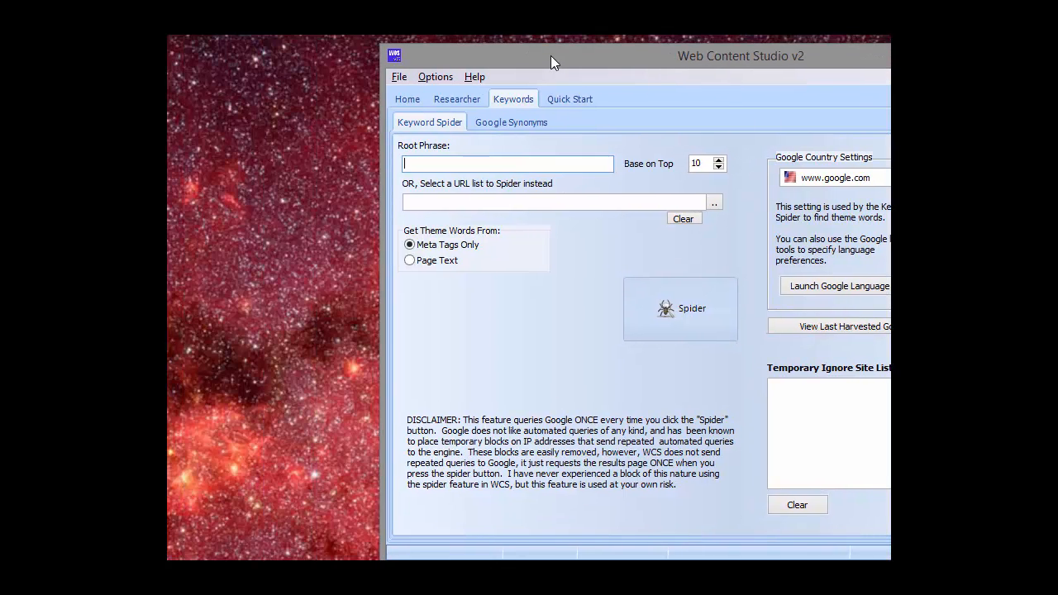
{"action": "left_click", "coordinate": [435, 76]}
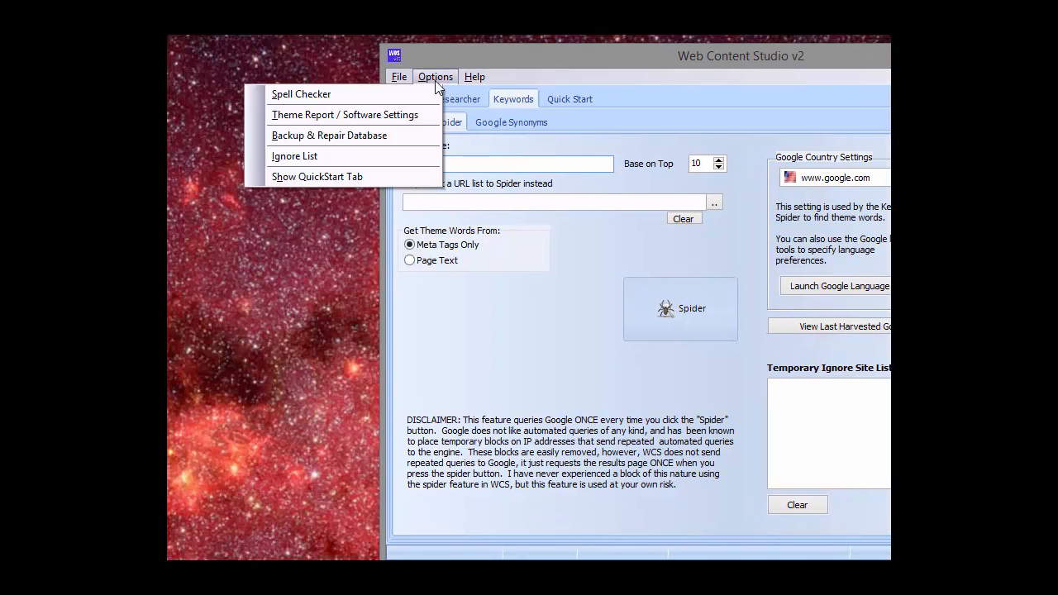
{"action": "left_click", "coordinate": [299, 159]}
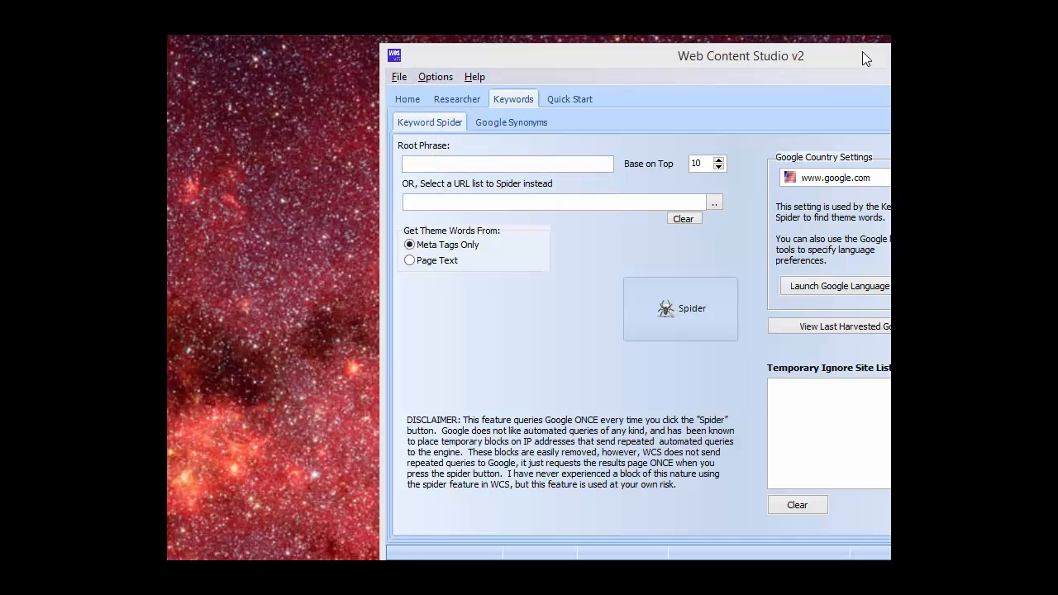
{"action": "left_click_drag", "start_coordinate": [863, 51], "coordinate": [650, 50]}
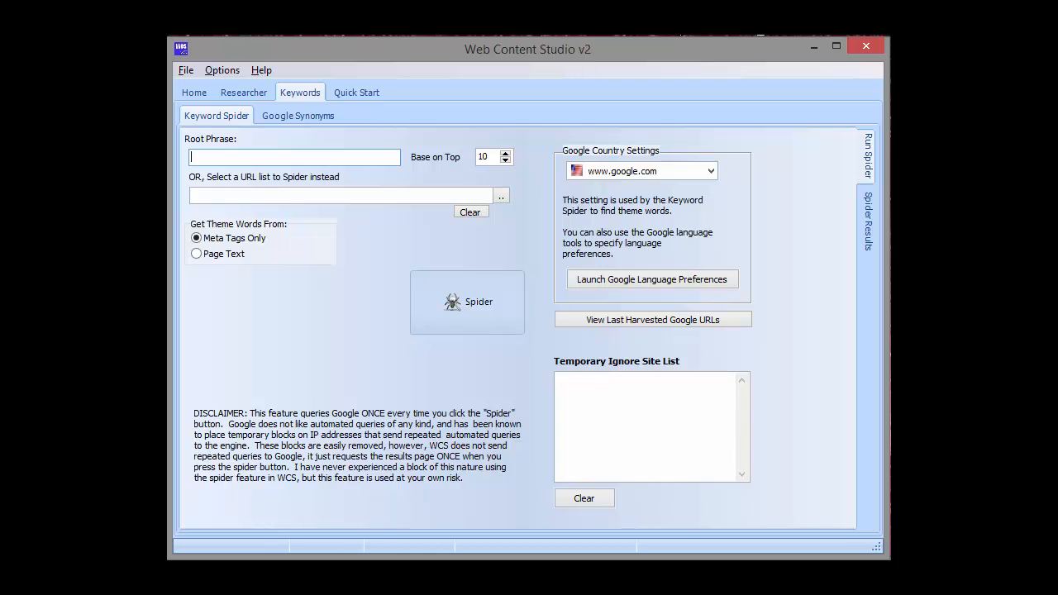
{"action": "left_click_drag", "start_coordinate": [890, 64], "coordinate": [587, 91]}
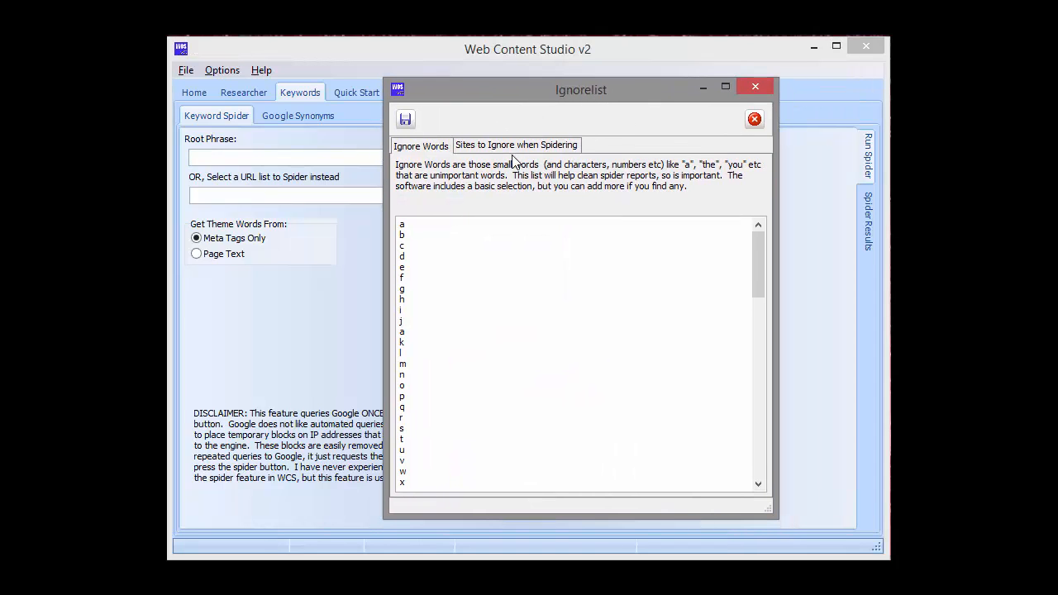
{"action": "left_click_drag", "start_coordinate": [756, 266], "coordinate": [779, 207]}
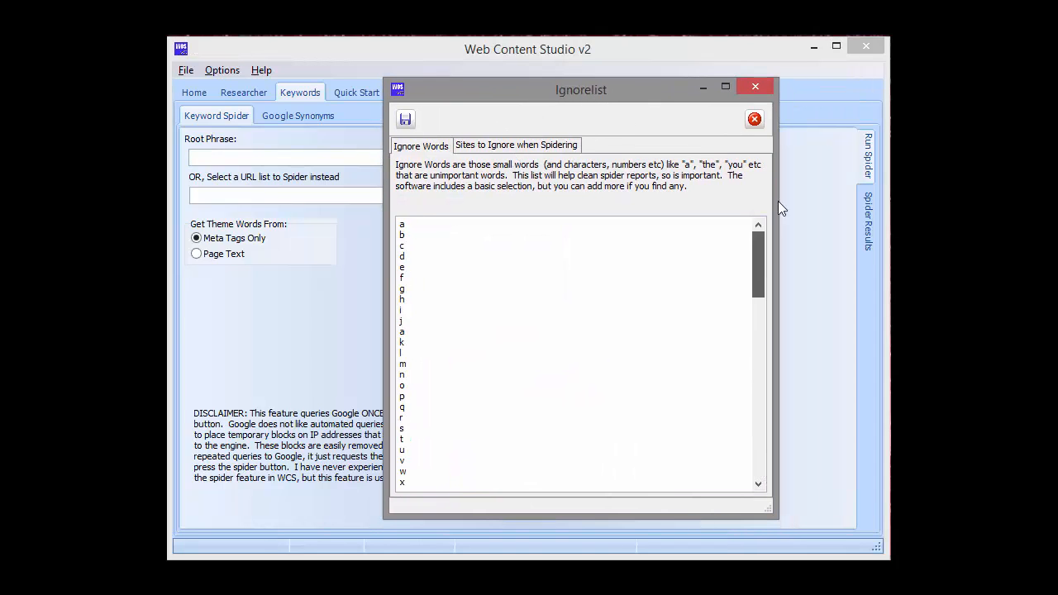
{"action": "left_click", "coordinate": [522, 151]}
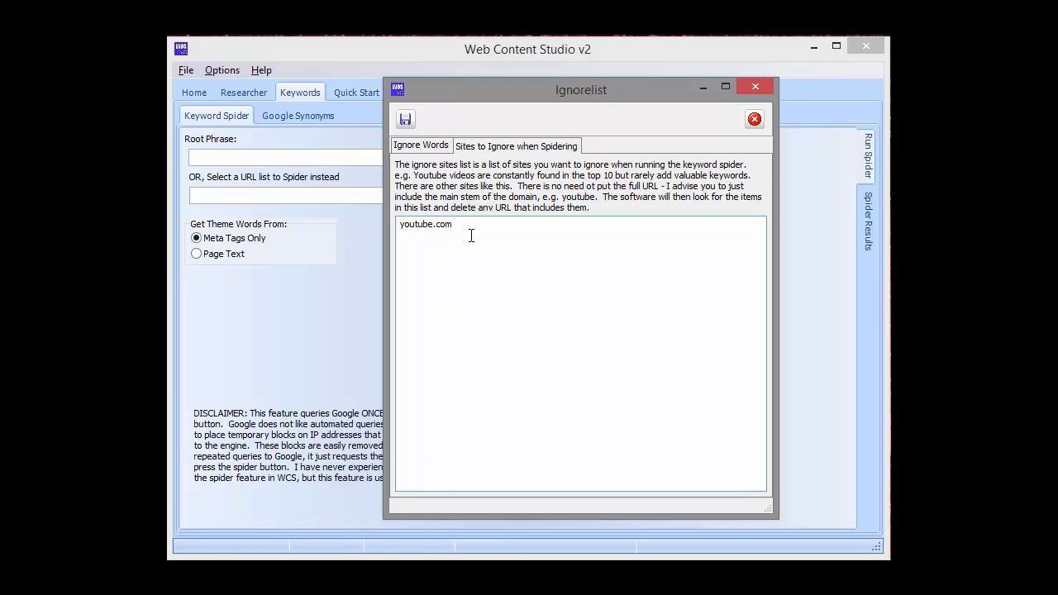
Shorten the youtube.com entry in the sites to ignore to youtube, and restore its .com ending
{"action": "left_click_drag", "start_coordinate": [473, 224], "coordinate": [395, 222]}
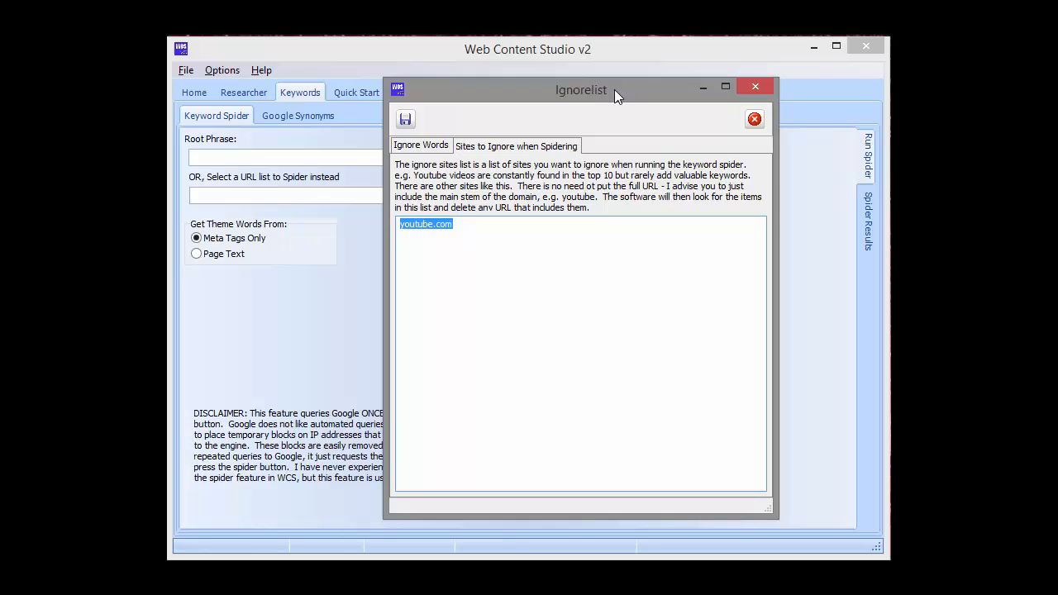
{"action": "left_click", "coordinate": [462, 242]}
{"action": "key", "text": "BackSpace"}
{"action": "key", "text": "BackSpace"}
{"action": "key", "text": "BackSpace"}
{"action": "key", "text": "BackSpace"}
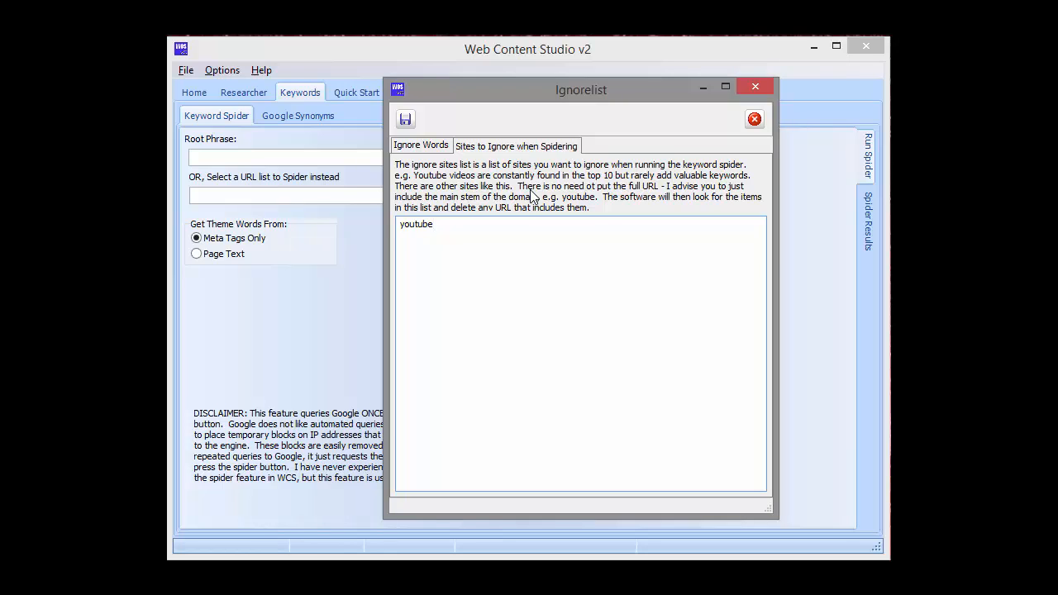
{"action": "type", "text": "com"}
Remove youtube.com from the sites to ignore when spidering, save the list and close the window
{"action": "left_click_drag", "start_coordinate": [493, 224], "coordinate": [310, 227]}
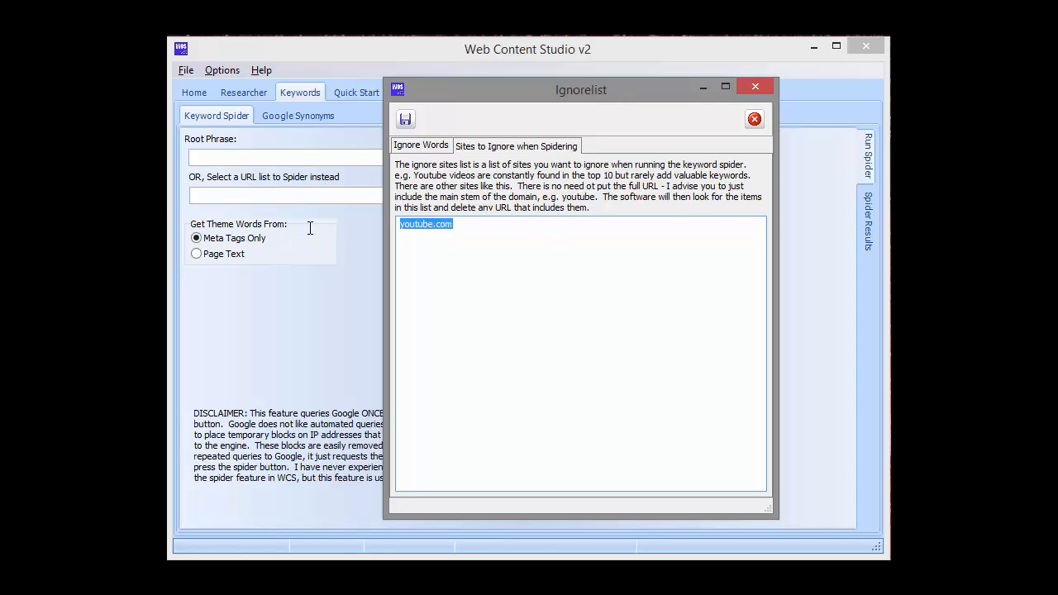
{"action": "key", "text": "BackSpace"}
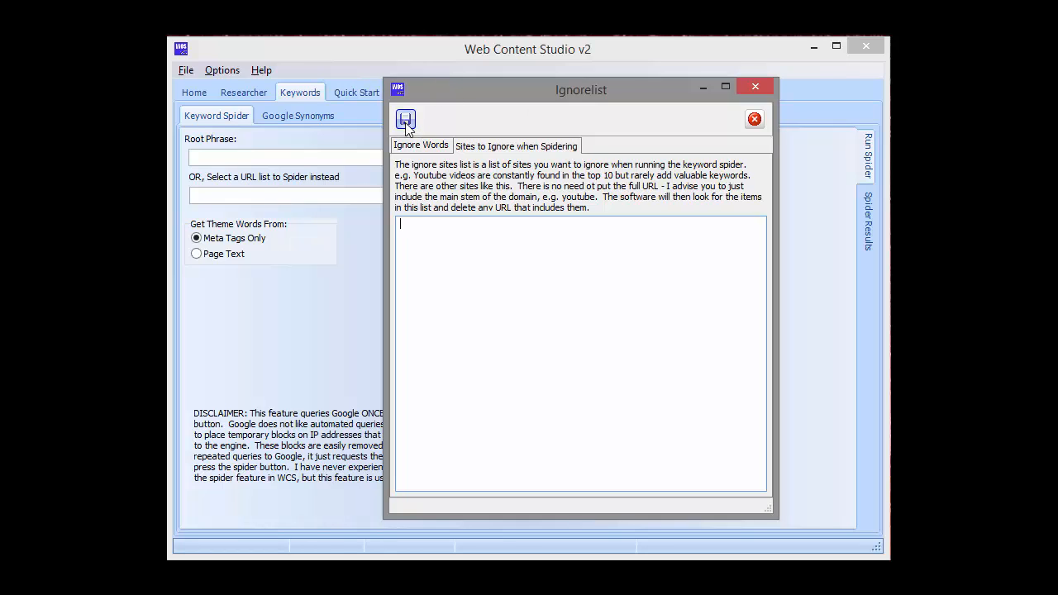
{"action": "left_click", "coordinate": [755, 120]}
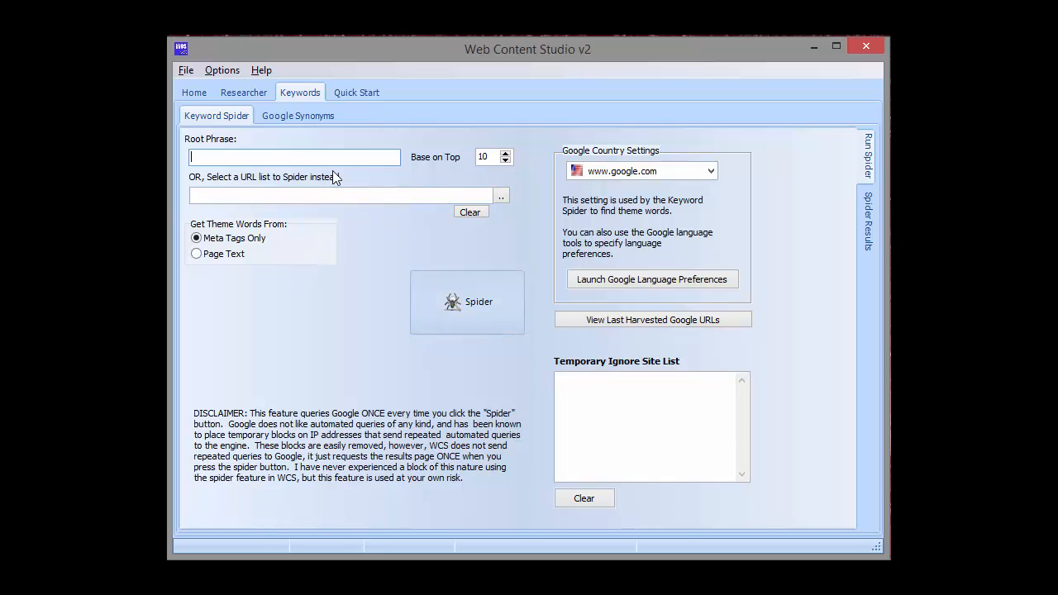
Run the keyword spider on the root phrase "wordpress tutorials" and inspect the harvested Google URLs for YouTube pages
{"action": "type", "text": "wordpress tutorials"}
{"action": "left_click", "coordinate": [458, 299]}
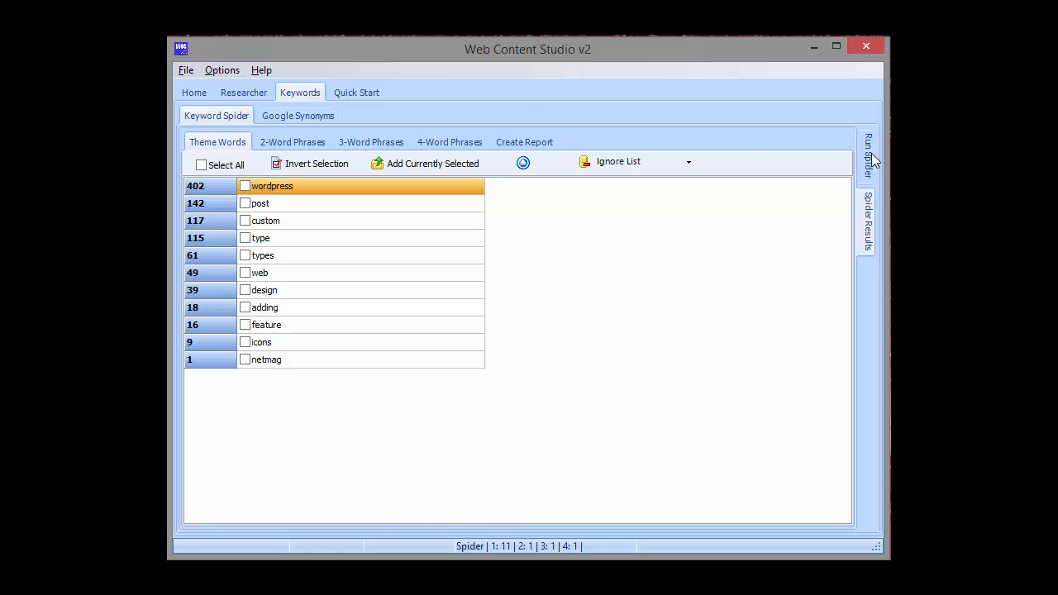
{"action": "left_click", "coordinate": [871, 154]}
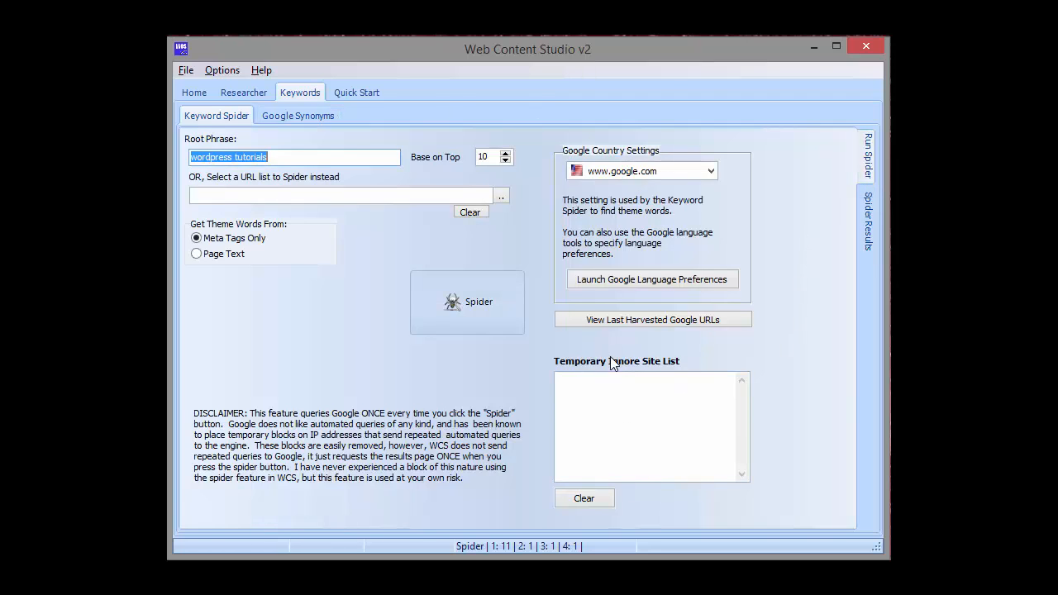
{"action": "left_click", "coordinate": [614, 321]}
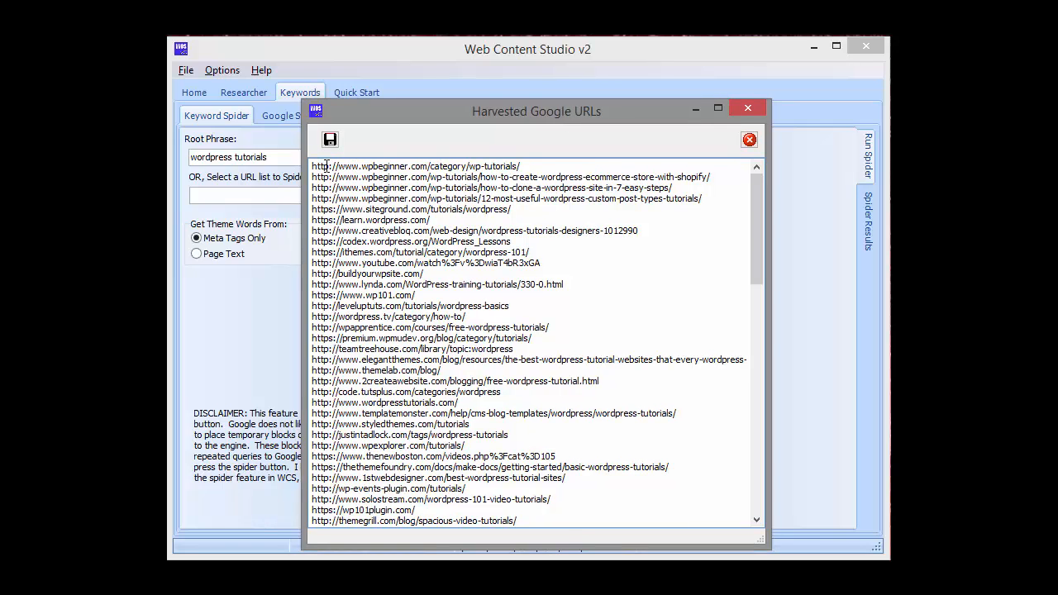
{"action": "left_click_drag", "start_coordinate": [327, 166], "coordinate": [491, 182]}
{"action": "left_click_drag", "start_coordinate": [353, 263], "coordinate": [416, 263]}
{"action": "left_click", "coordinate": [750, 142]}
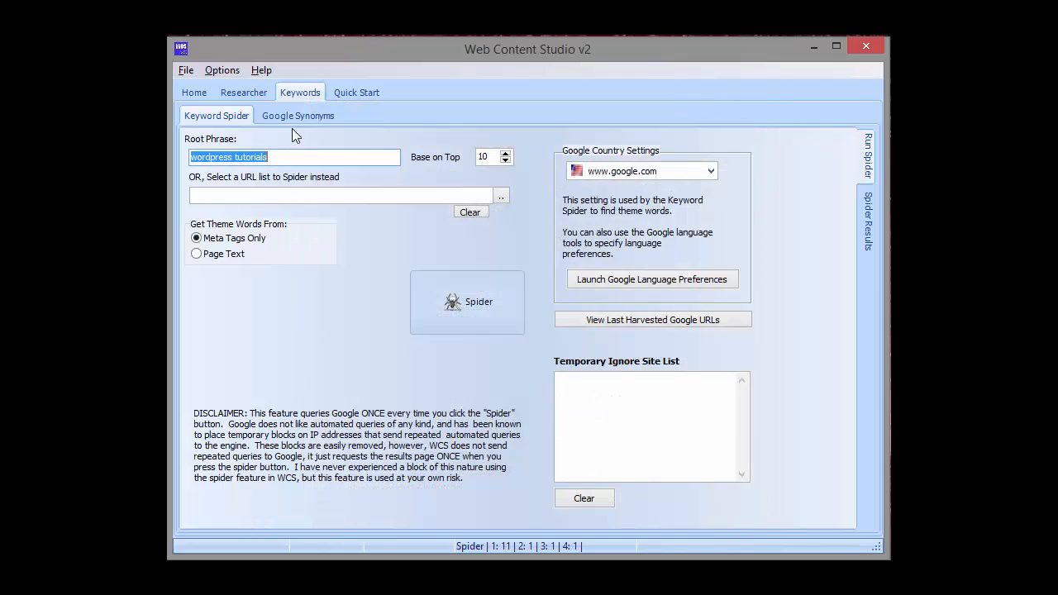
Add youtube.com to the permanent list of sites to ignore when spidering and rerun the keyword spider
{"action": "left_click", "coordinate": [218, 71]}
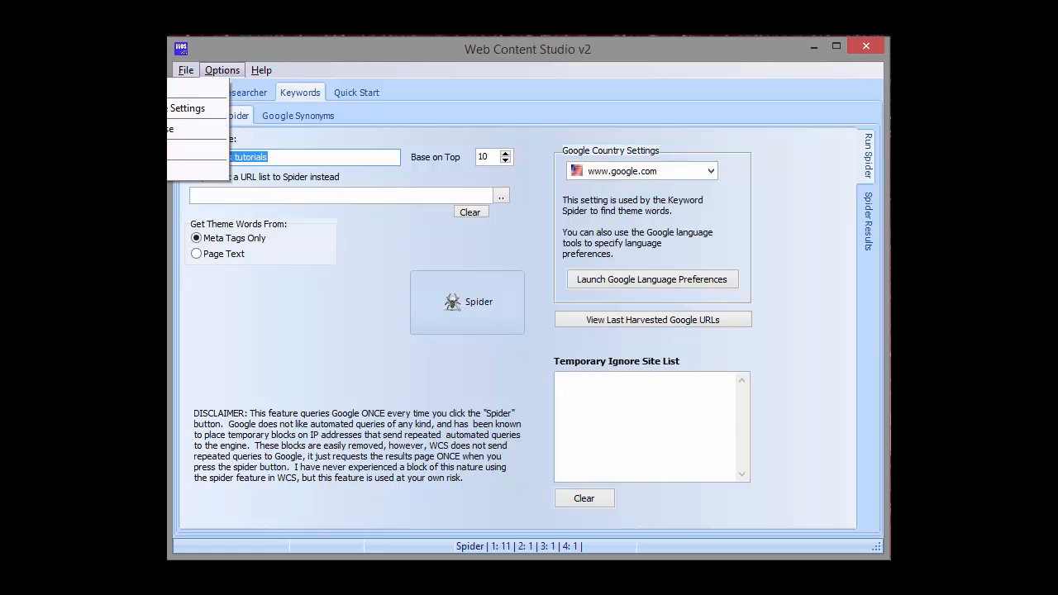
{"action": "left_click", "coordinate": [199, 149]}
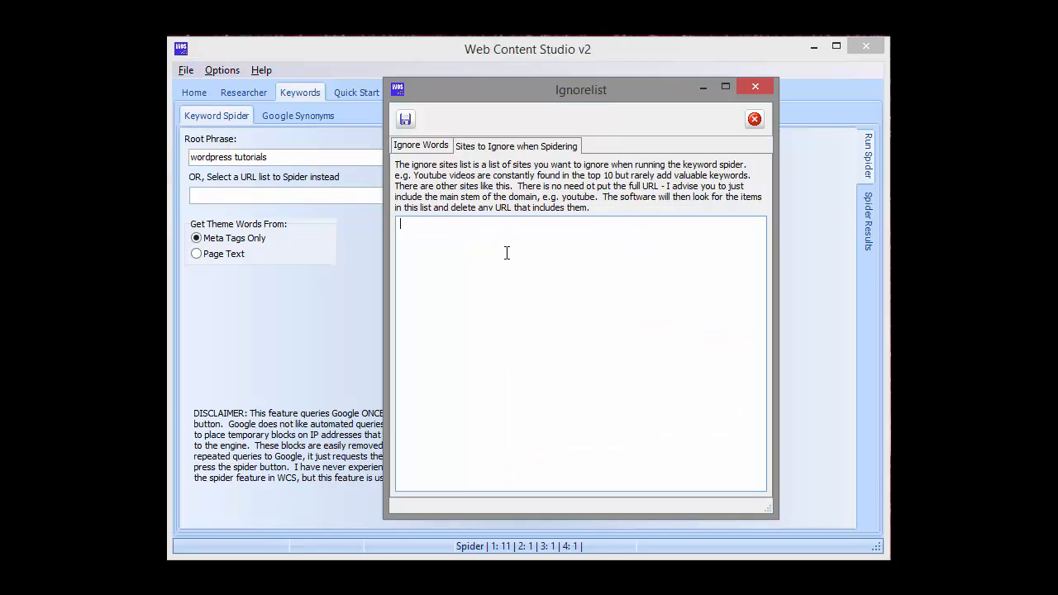
{"action": "type", "text": "youtube.com"}
{"action": "left_click", "coordinate": [754, 119]}
{"action": "left_click", "coordinate": [488, 286]}
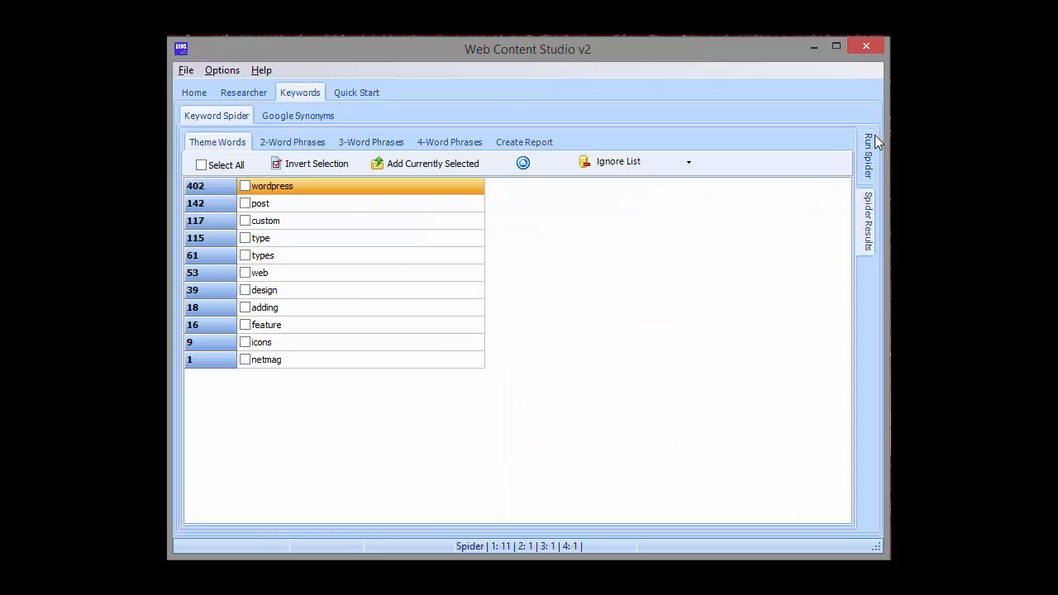
Open the last harvested Google URLs and copy the wpbeginner part of the domain from one of them
{"action": "left_click", "coordinate": [869, 138]}
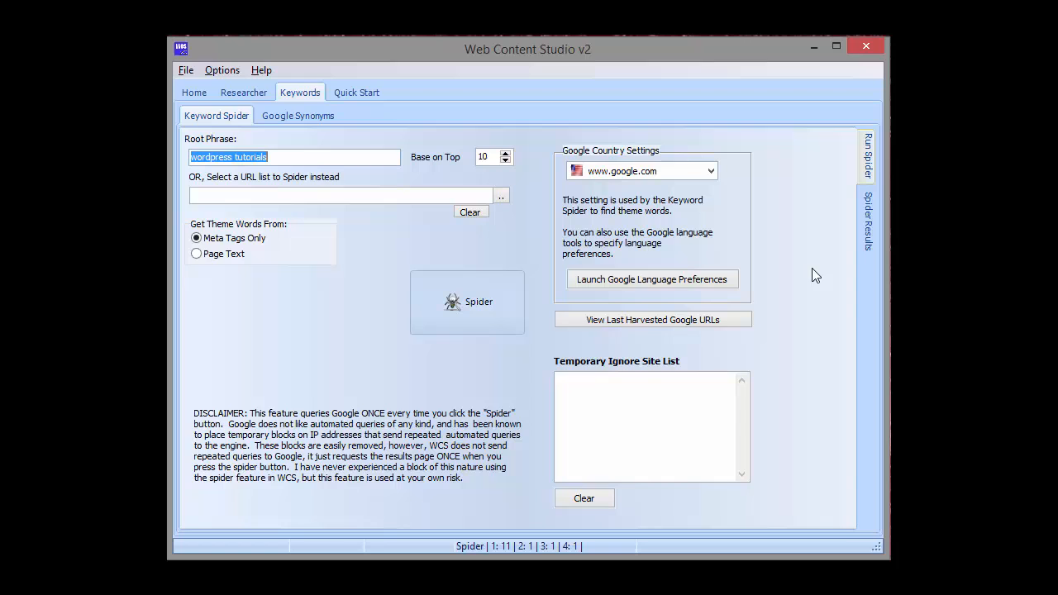
{"action": "left_click", "coordinate": [599, 320]}
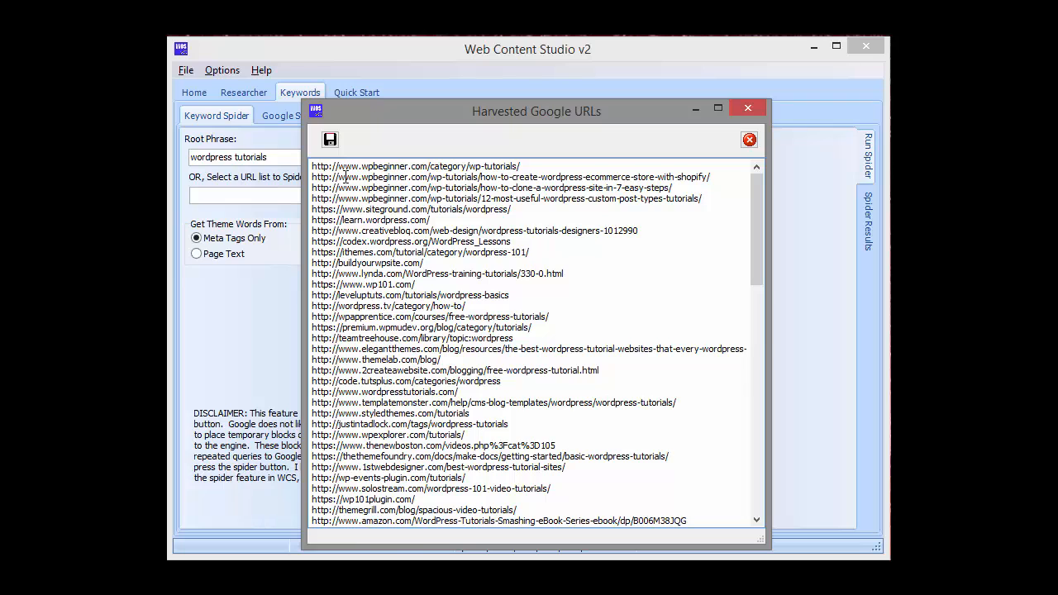
{"action": "left_click_drag", "start_coordinate": [359, 177], "coordinate": [409, 177]}
{"action": "right_click", "coordinate": [410, 177]}
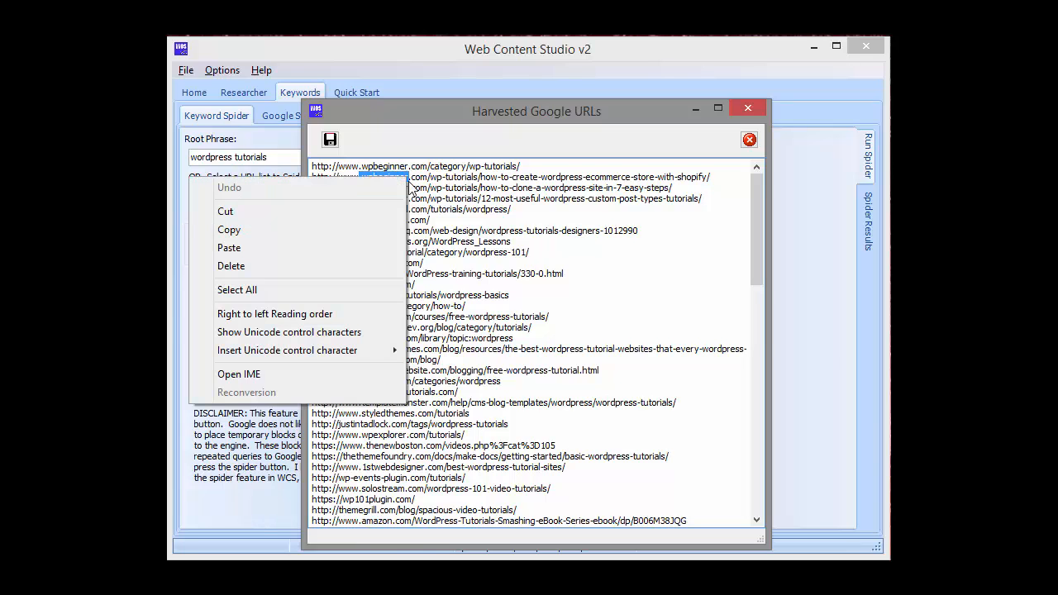
{"action": "left_click", "coordinate": [353, 226]}
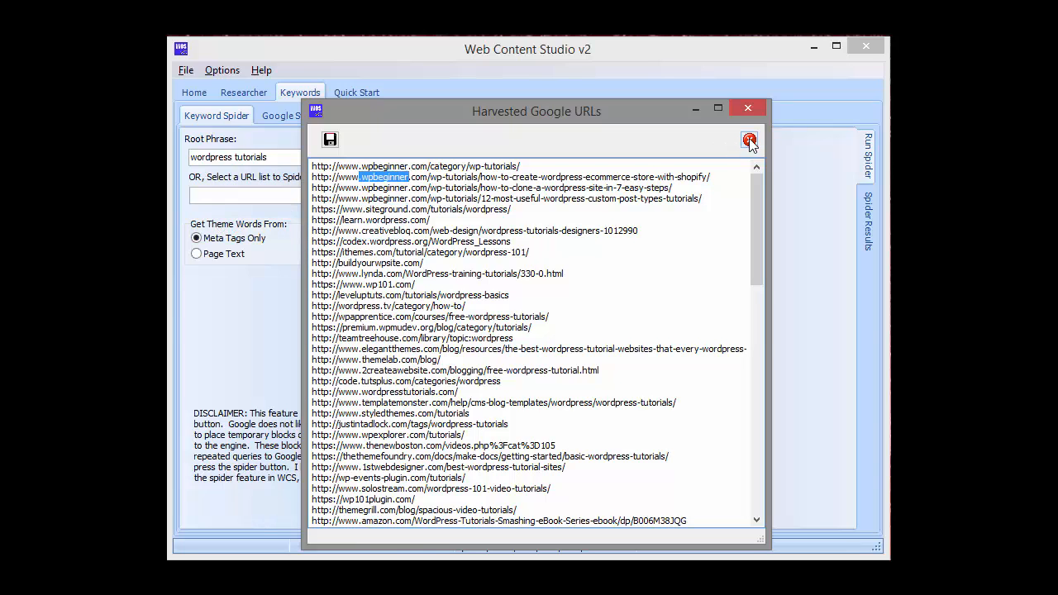
{"action": "left_click", "coordinate": [749, 140]}
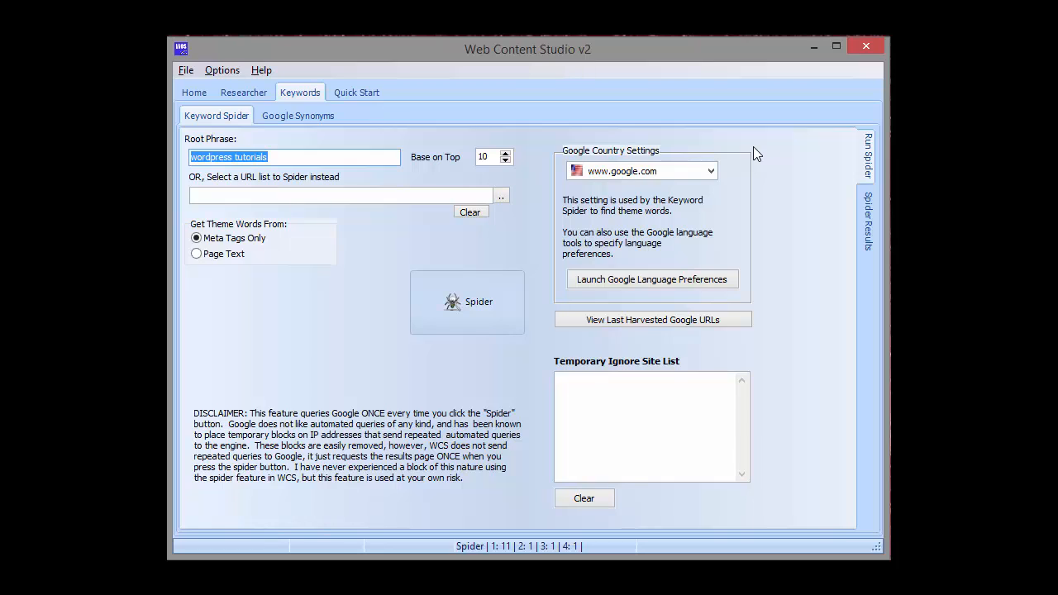
Enter wpbeginner without a leading dot in the Temporary Ignore Site List and rerun the keyword spider
{"action": "left_click", "coordinate": [627, 395]}
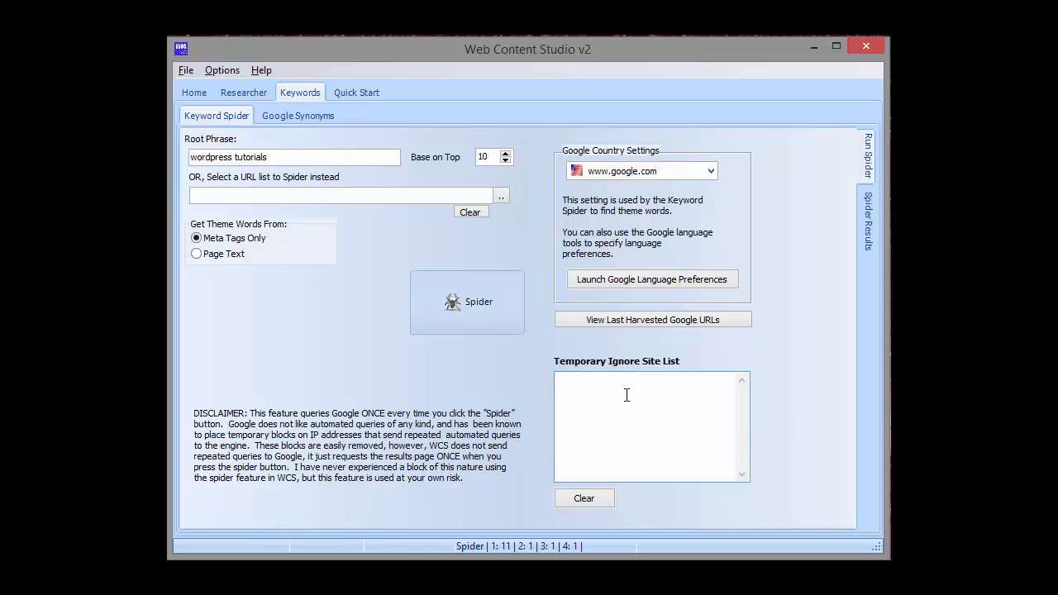
{"action": "key", "text": "ctrl+v"}
{"action": "key", "text": "Delete"}
{"action": "left_click", "coordinate": [609, 380]}
{"action": "left_click", "coordinate": [462, 302]}
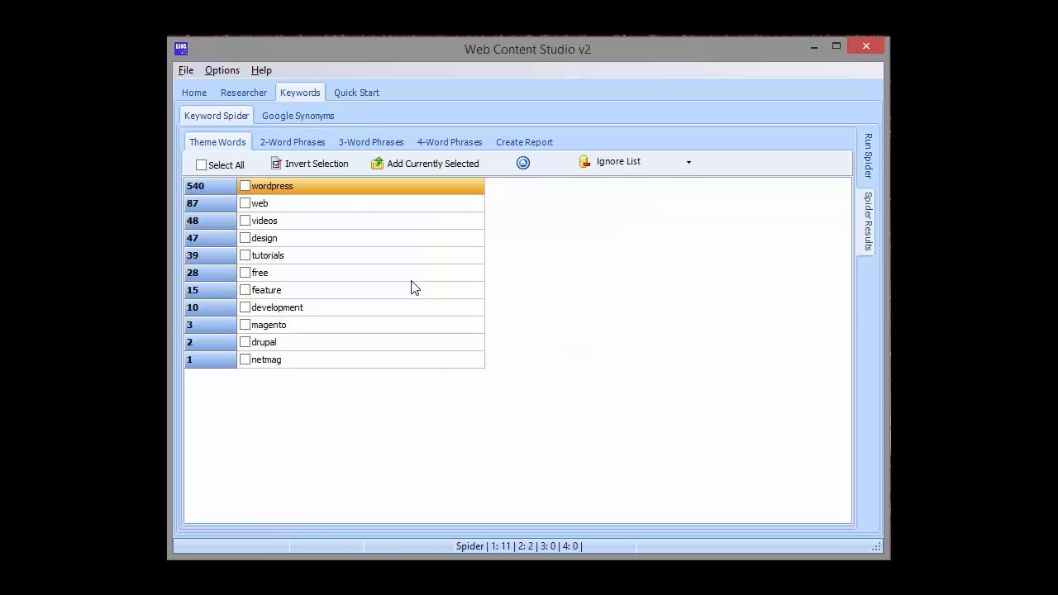
Check the harvested Google URLs for wpbeginner pages and close the list
{"action": "left_click", "coordinate": [869, 139]}
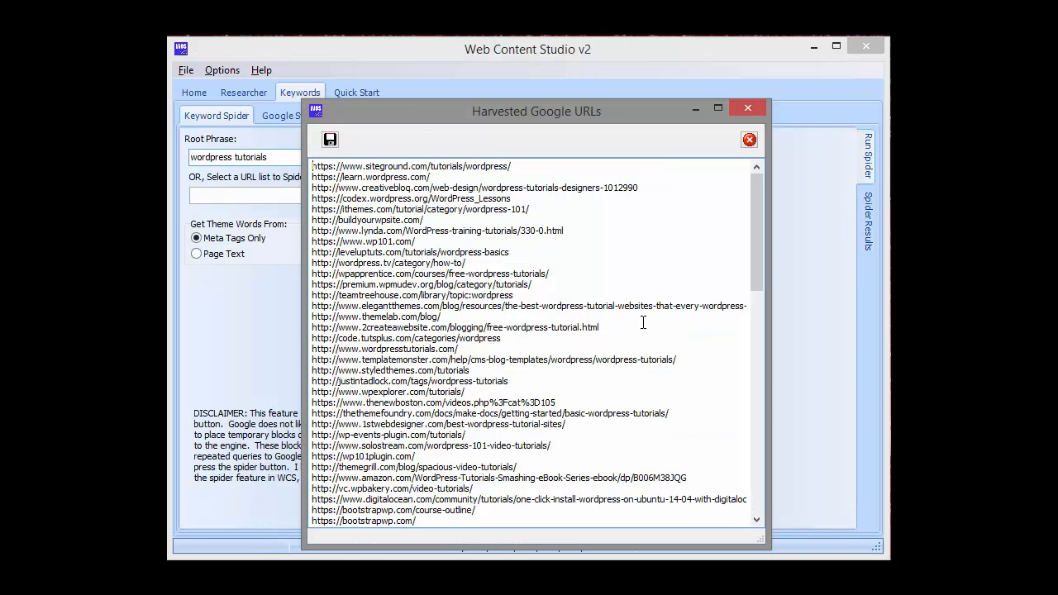
{"action": "left_click", "coordinate": [651, 317]}
{"action": "left_click", "coordinate": [750, 140]}
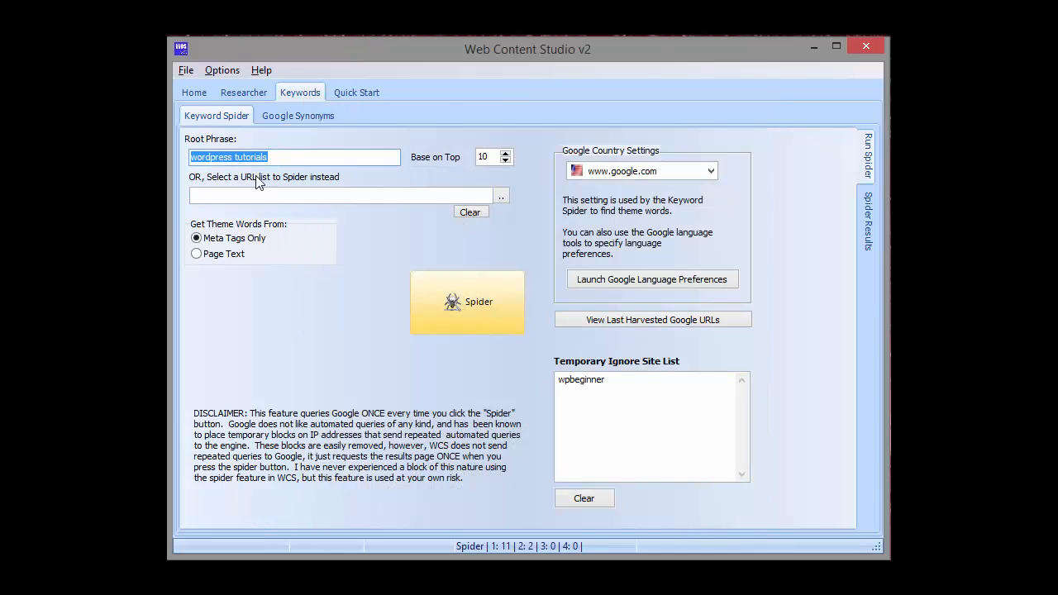
Clear the Temporary Ignore Site List and rerun the keyword spider for the same root phrase
{"action": "left_click", "coordinate": [606, 499]}
{"action": "left_click", "coordinate": [478, 320]}
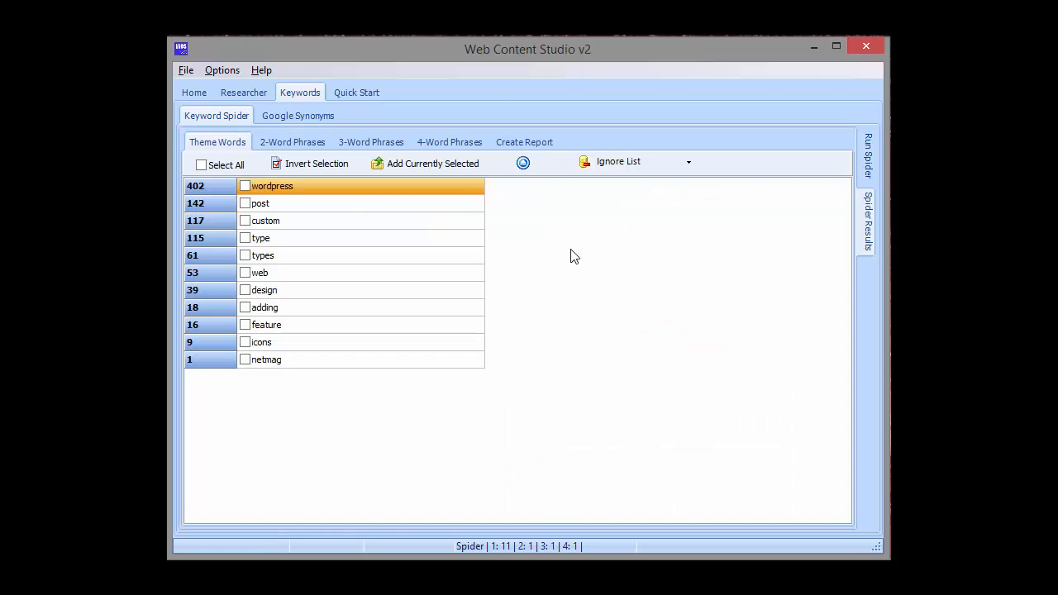
Examine the wpbeginner entries in the newly harvested Google URLs and close the list
{"action": "left_click", "coordinate": [866, 159]}
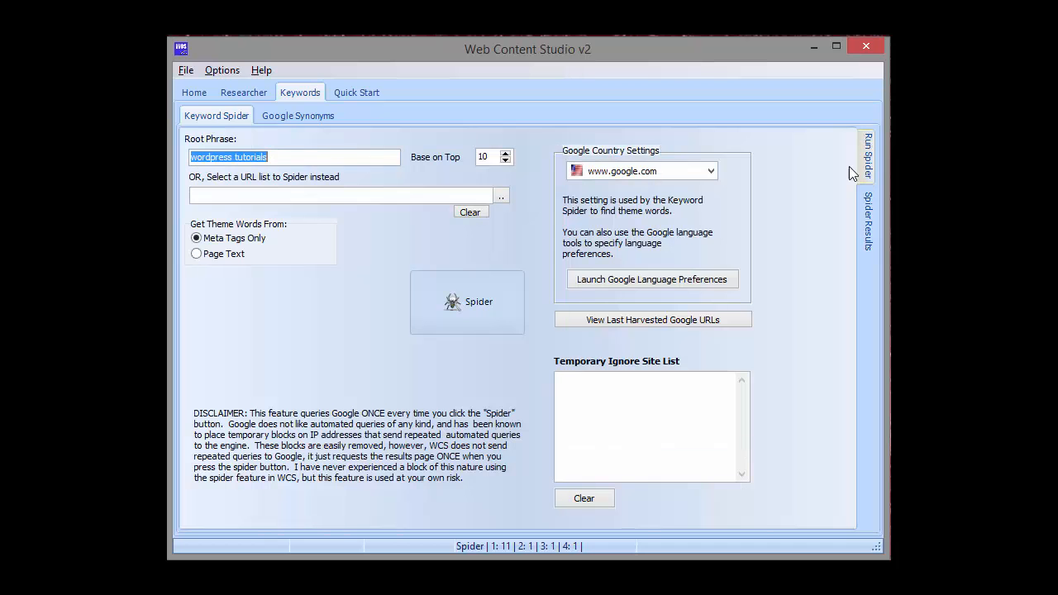
{"action": "left_click", "coordinate": [702, 314]}
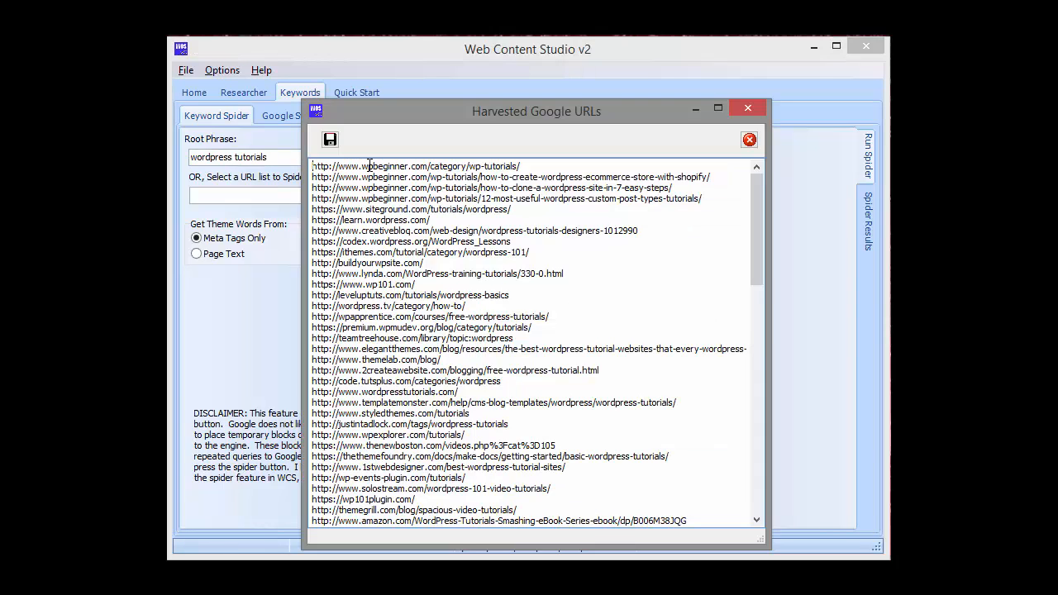
{"action": "left_click_drag", "start_coordinate": [370, 166], "coordinate": [430, 210]}
{"action": "left_click", "coordinate": [382, 167]}
{"action": "left_click", "coordinate": [749, 140]}
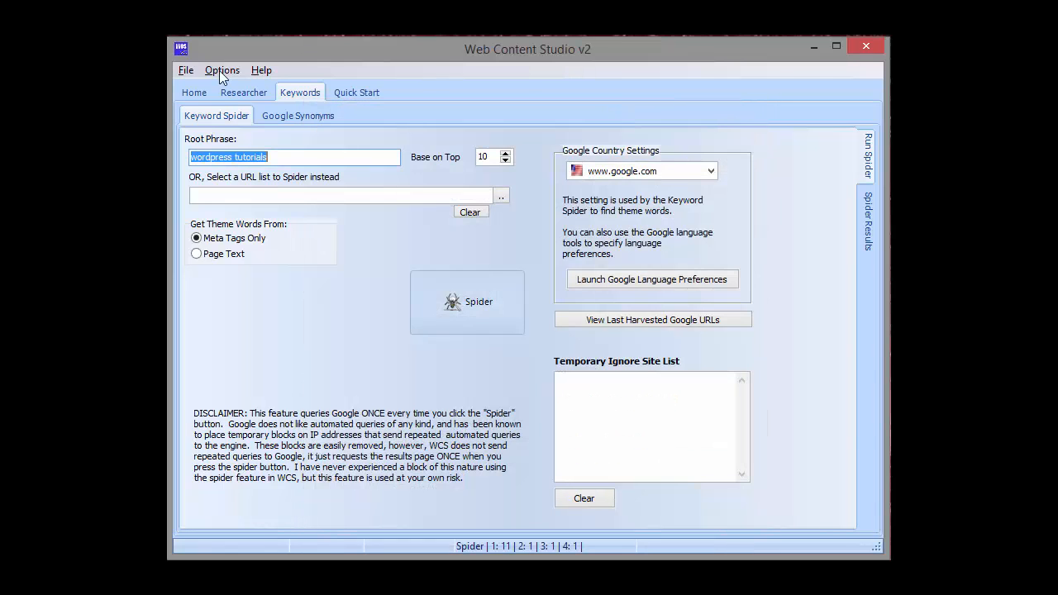
Review the words and sites in the permanent Ignore List, and return to the Temporary Ignore Site List
{"action": "left_click", "coordinate": [219, 71]}
{"action": "left_click", "coordinate": [198, 148]}
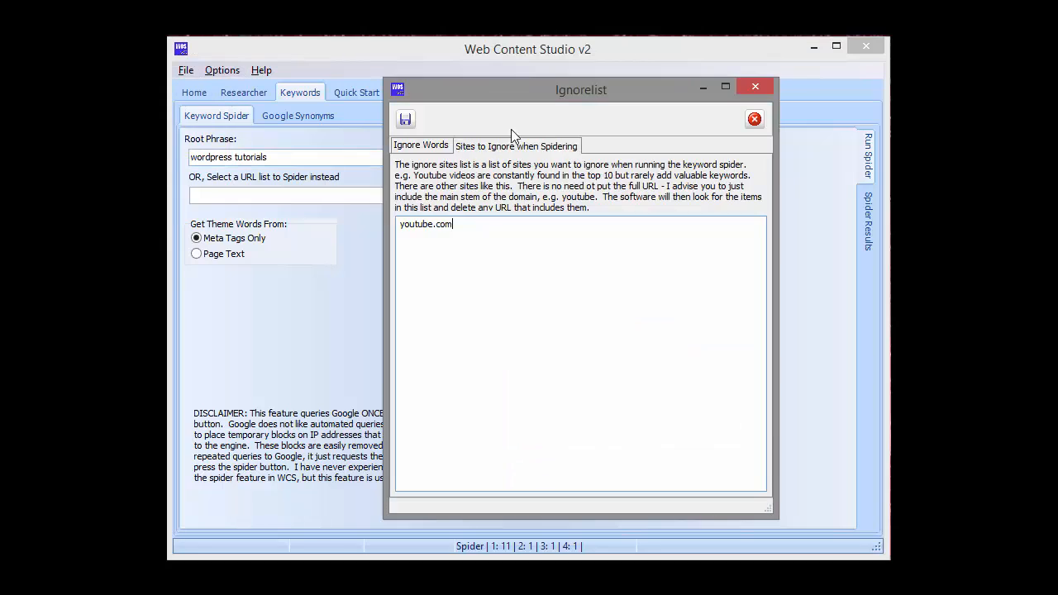
{"action": "left_click", "coordinate": [439, 147]}
{"action": "left_click", "coordinate": [502, 148]}
{"action": "left_click_drag", "start_coordinate": [592, 82], "coordinate": [1057, 58]}
{"action": "left_click", "coordinate": [699, 399]}
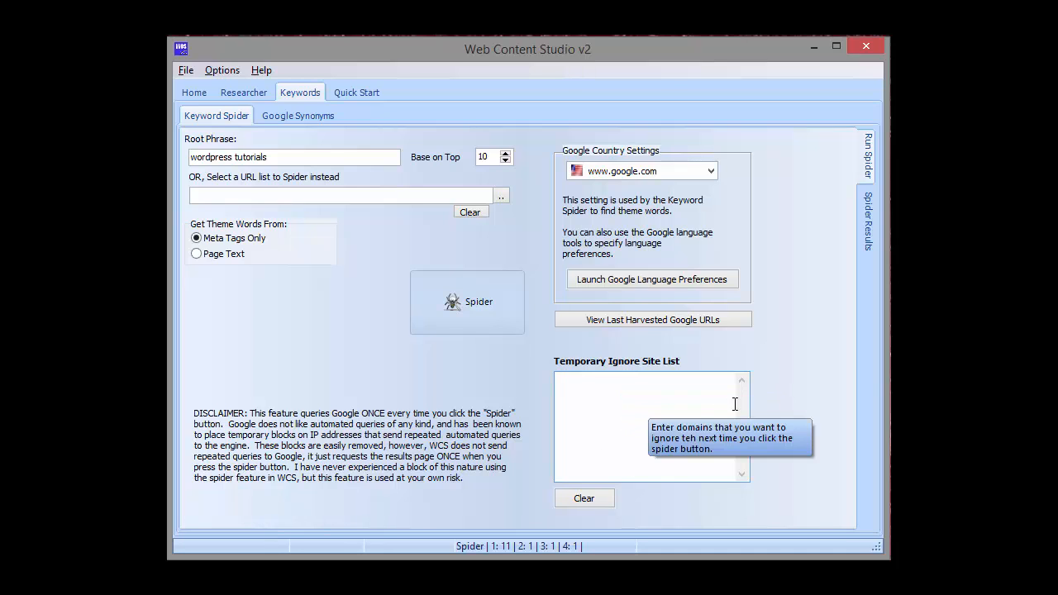
View the last harvested Google URLs again for domains worth ignoring, and close the list
{"action": "left_click", "coordinate": [663, 321]}
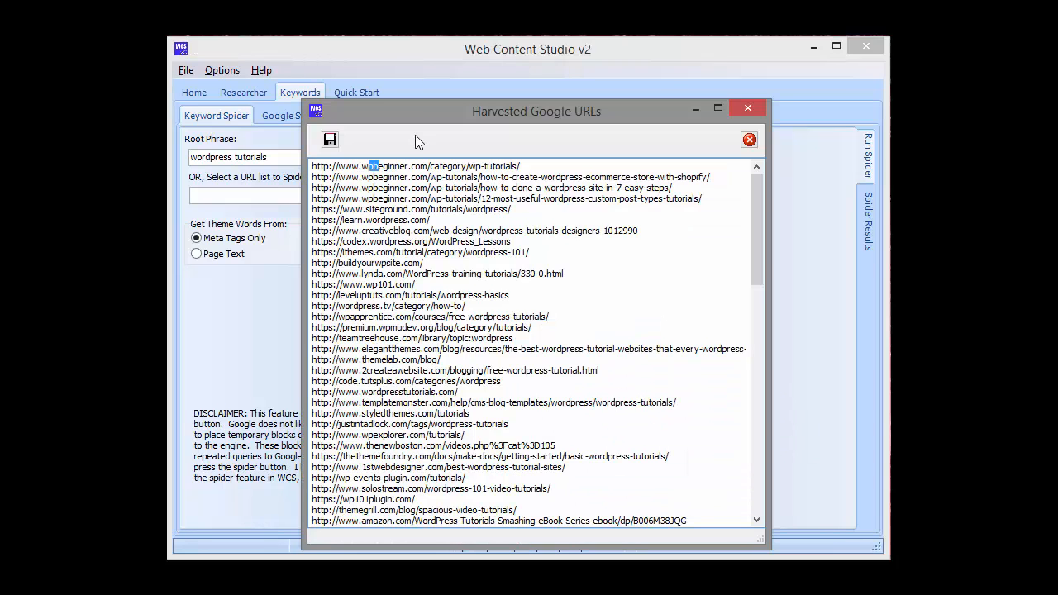
{"action": "left_click", "coordinate": [420, 238]}
{"action": "left_click", "coordinate": [750, 139]}
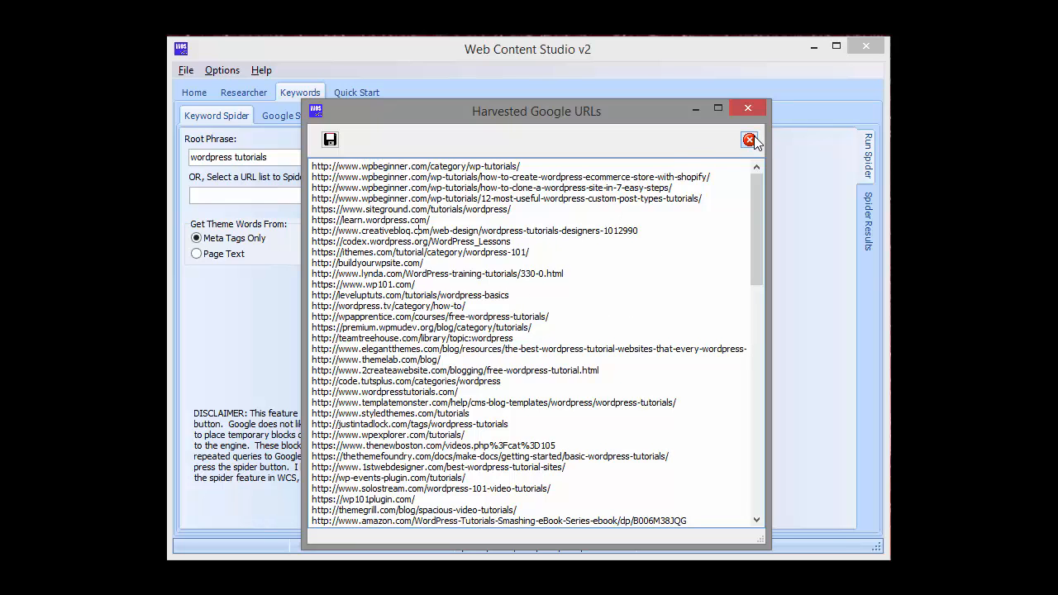